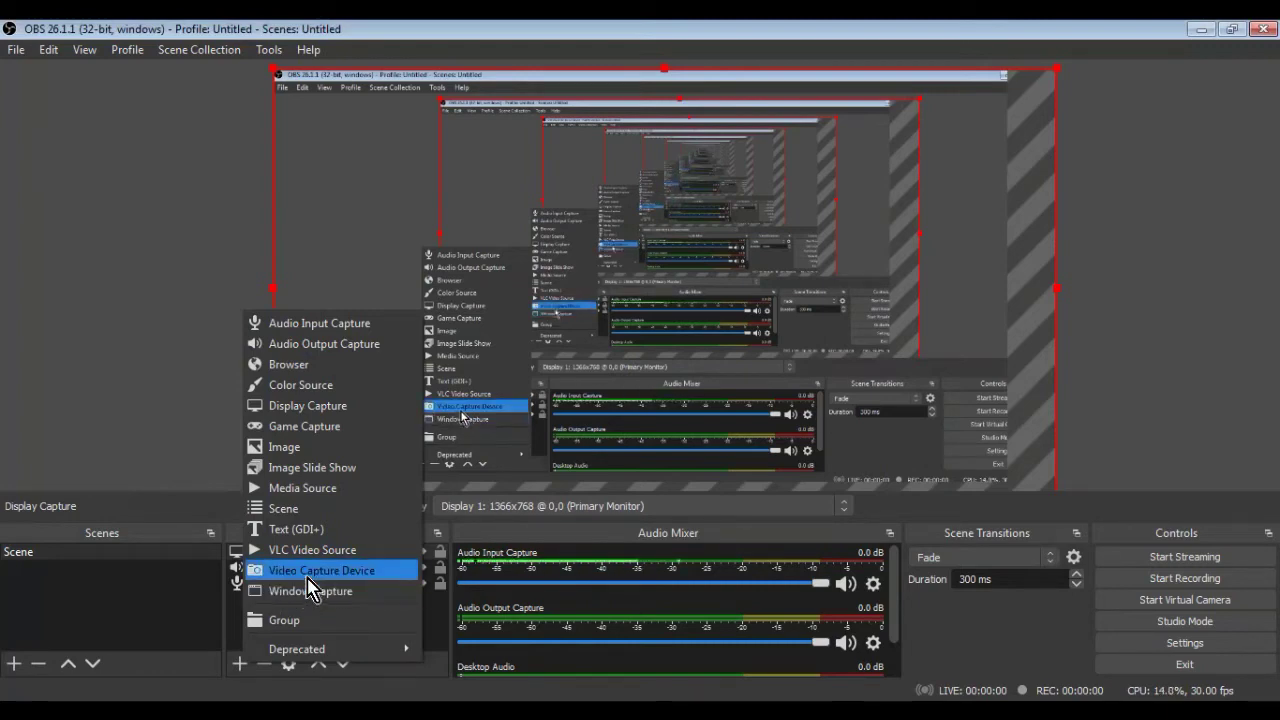
Add a new Video Capture Device source to the scene using the A4TECH USB2.0 PC Camera as its device.
click(308, 578)
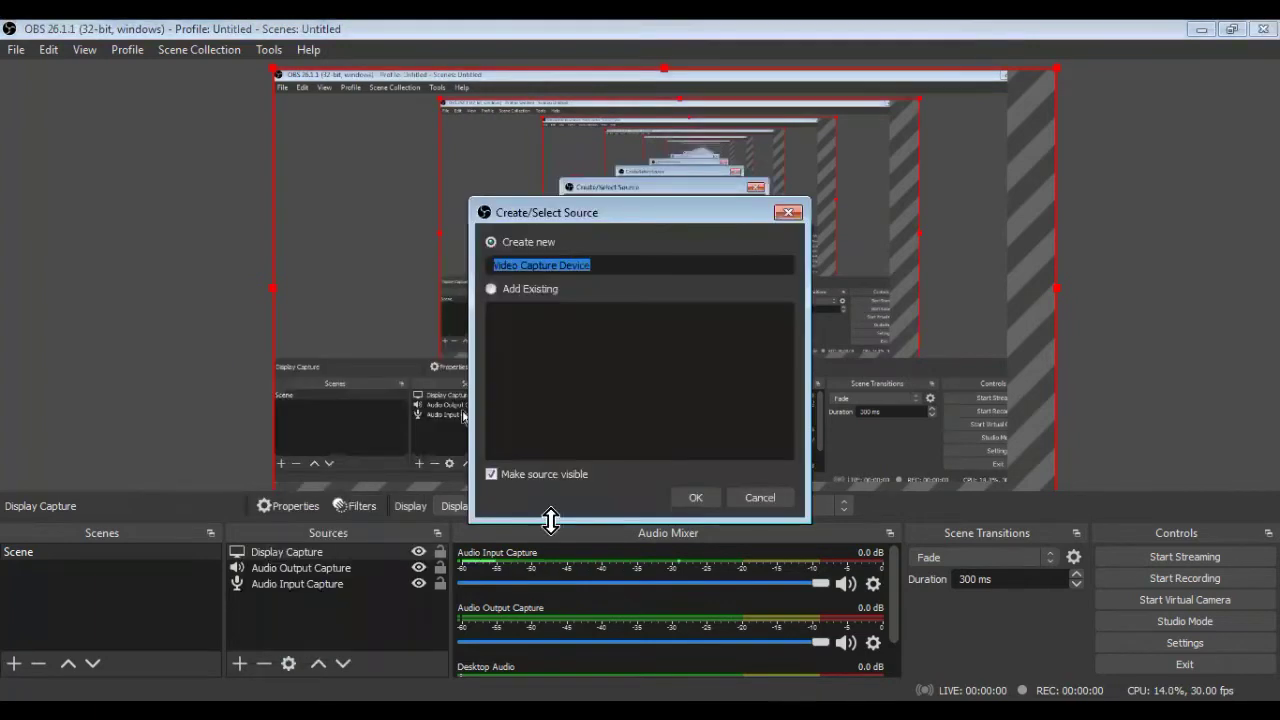
click(688, 497)
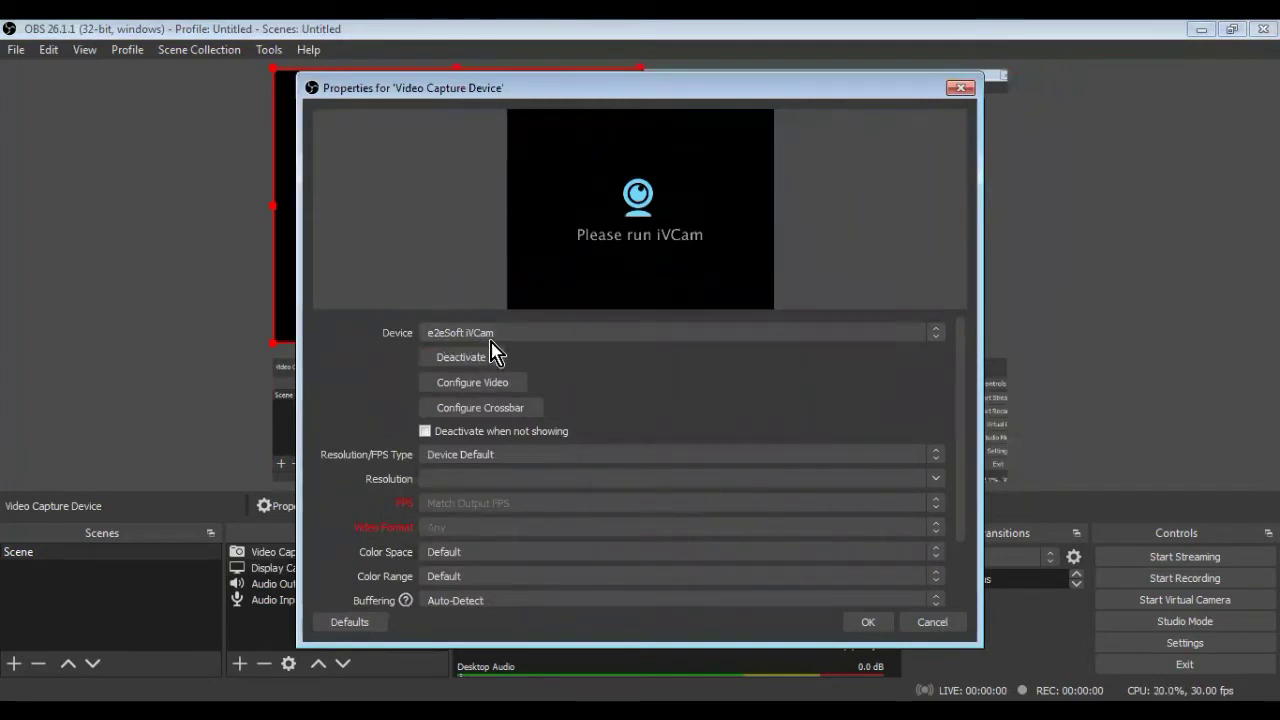
click(596, 334)
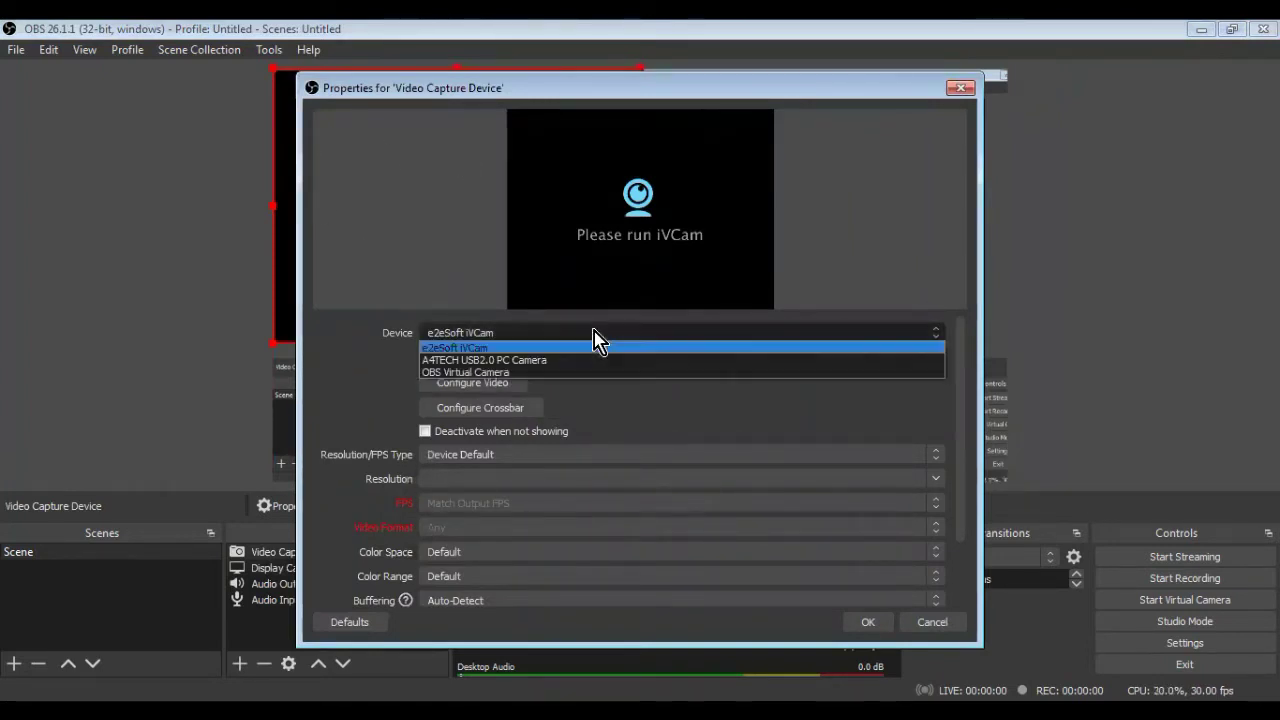
click(528, 361)
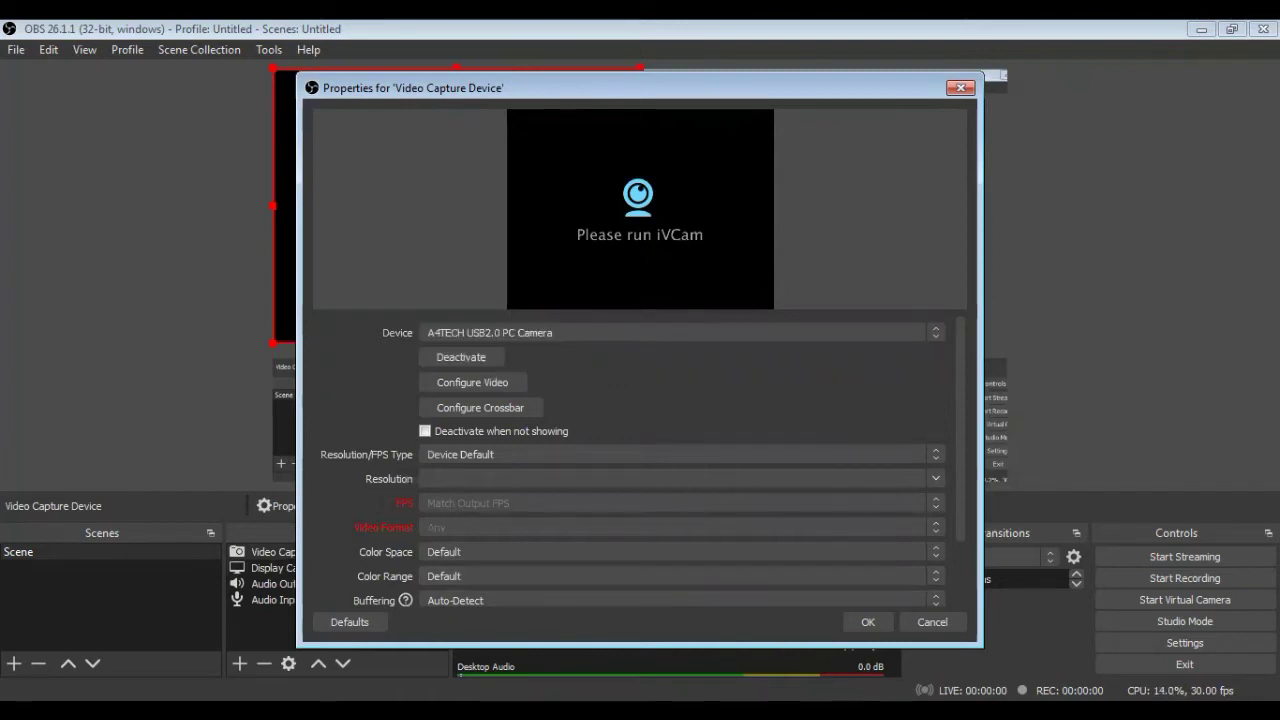
click(868, 625)
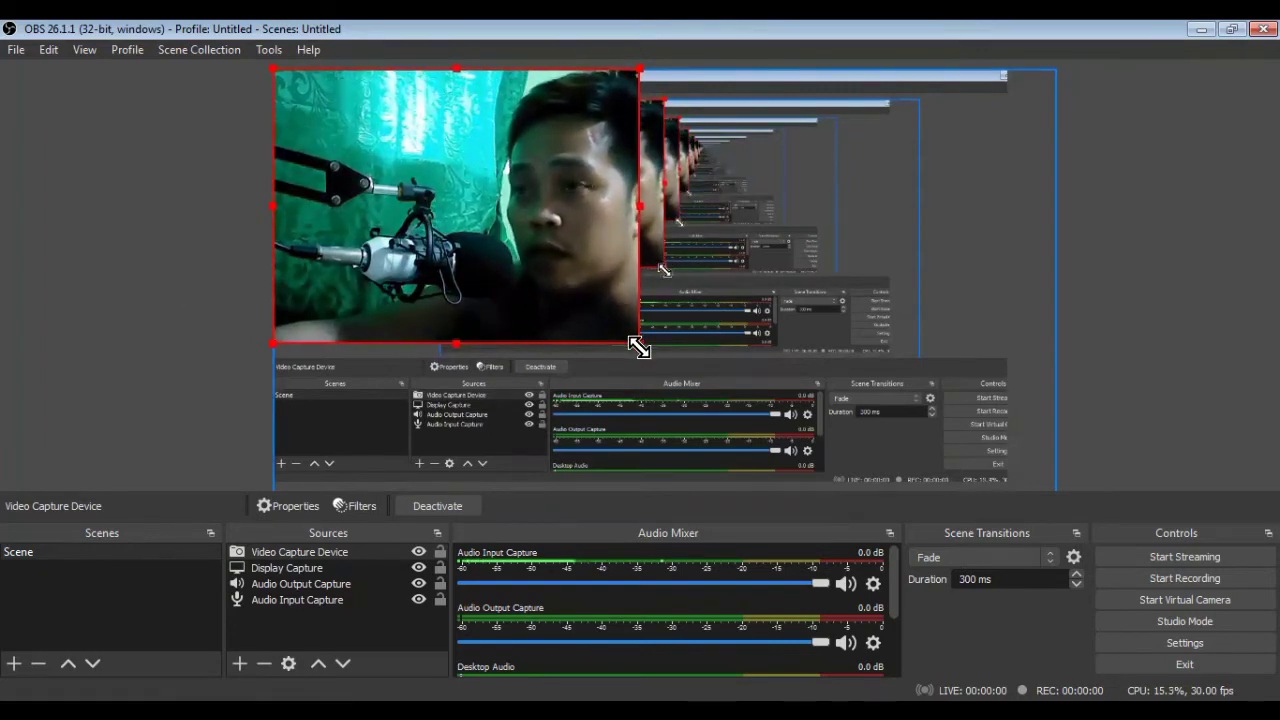
Enlarge the webcam source to the full width of the canvas and shift it slightly upward.
drag(659, 354, 728, 381)
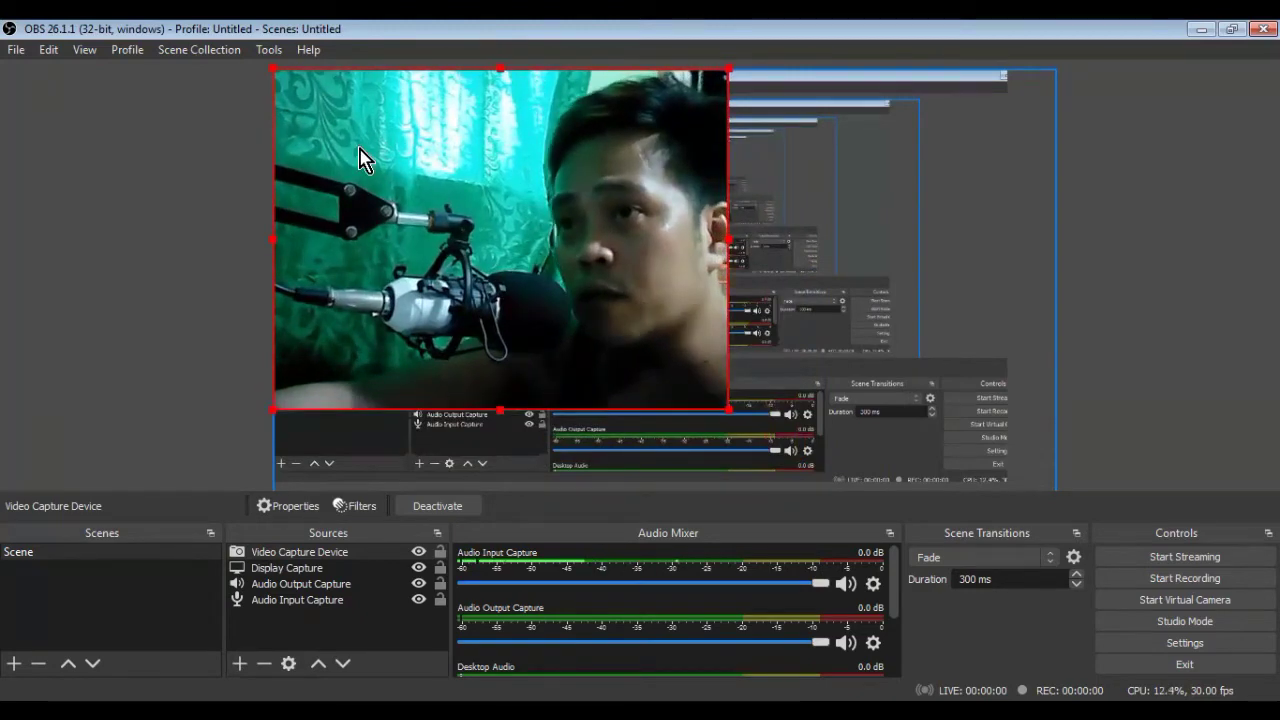
mouse_move(362, 158)
mouse_down()
mouse_move(560, 183)
mouse_move(180, 177)
mouse_move(462, 167)
mouse_move(357, 151)
mouse_move(423, 151)
mouse_move(369, 163)
mouse_move(366, 149)
mouse_up()
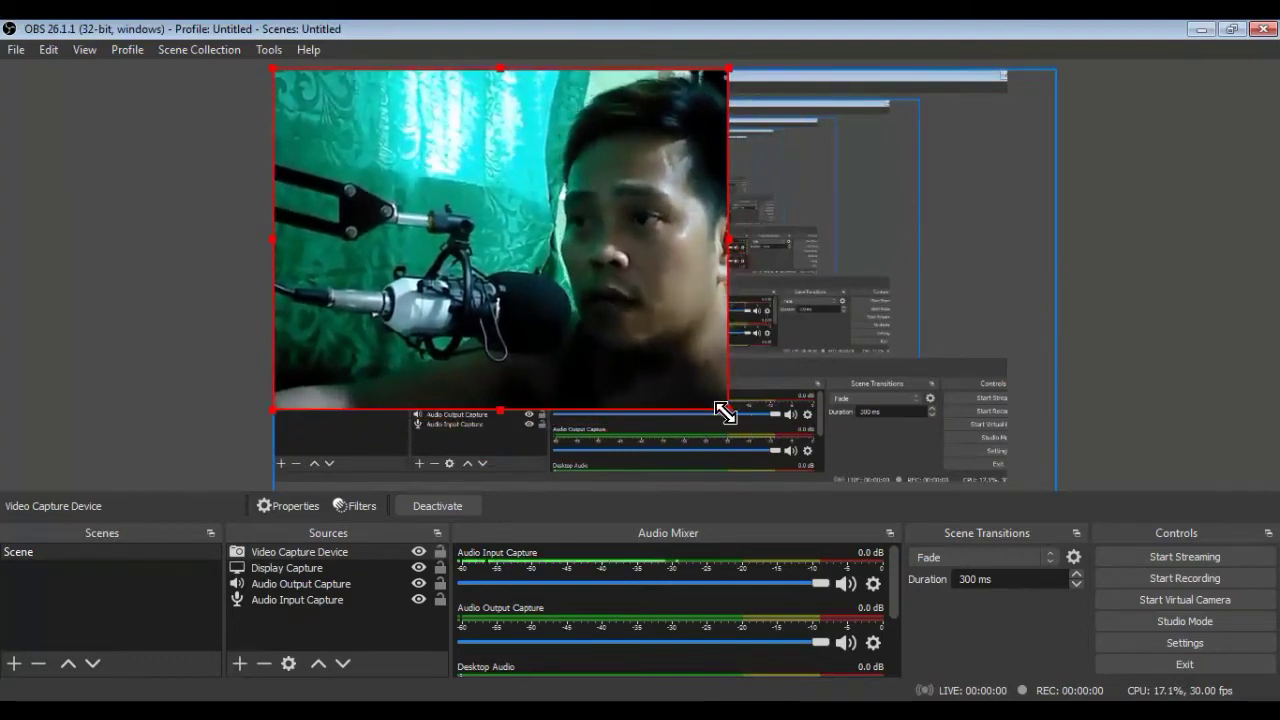
drag(729, 410, 845, 420)
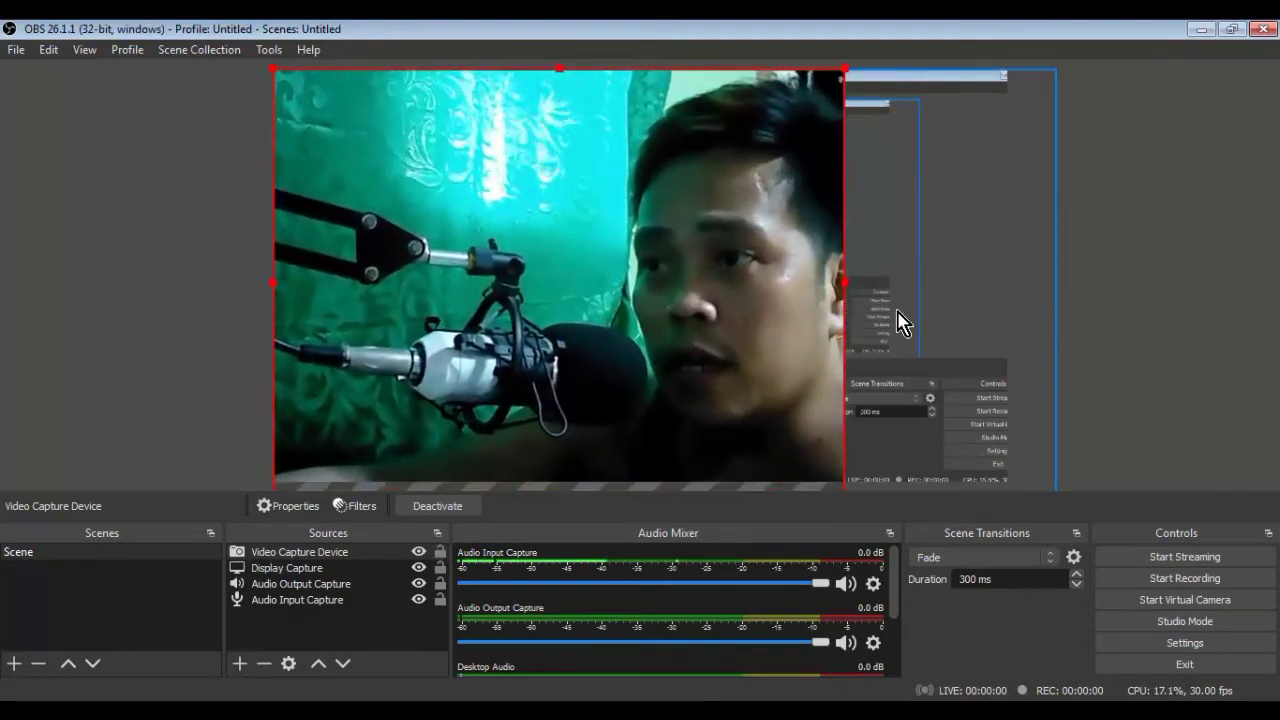
drag(843, 283, 1015, 261)
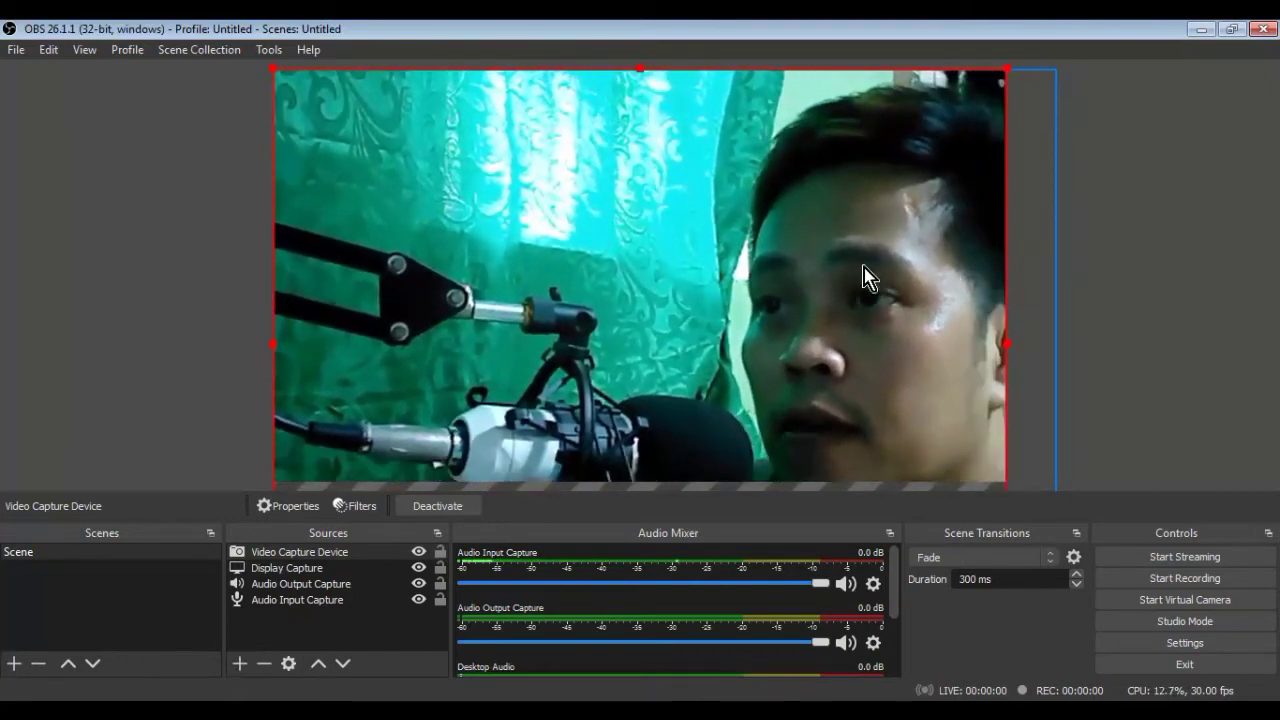
drag(823, 260, 823, 226)
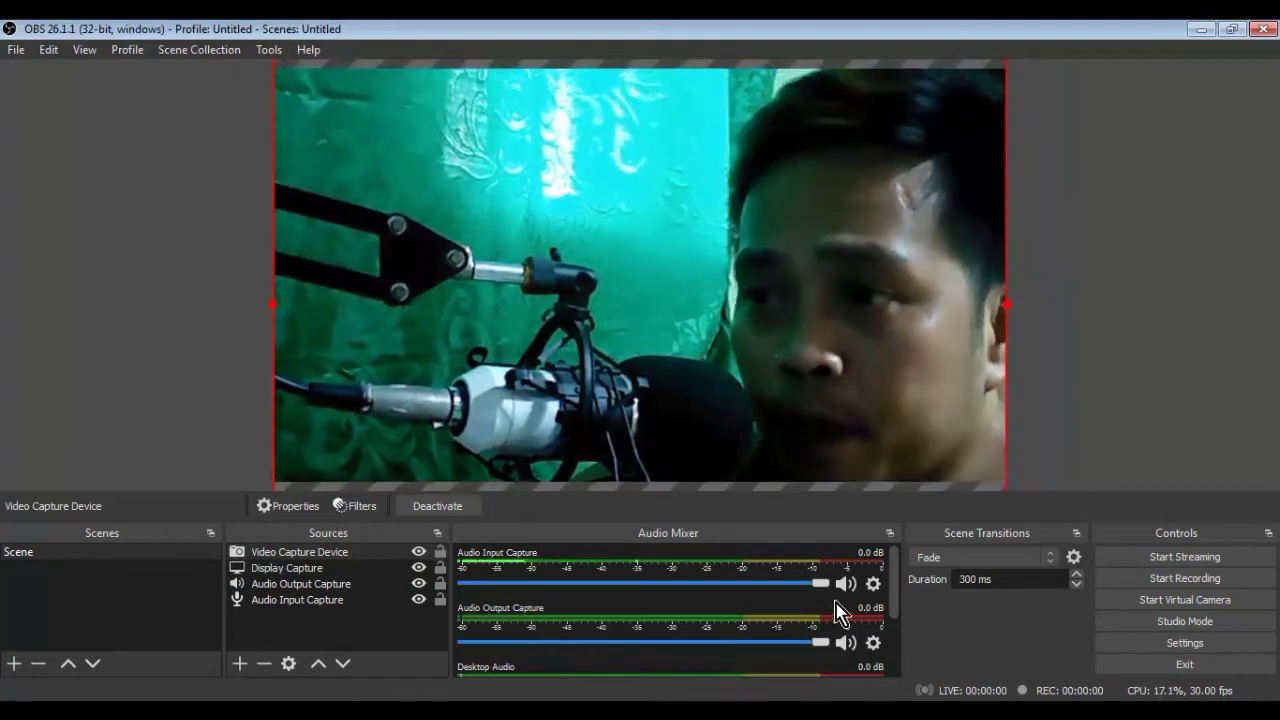
Review the audio mixer's sources and their advanced audio properties, including the audio monitoring settings.
mouse_move(897, 600)
mouse_down()
mouse_move(891, 623)
mouse_move(893, 578)
mouse_up()
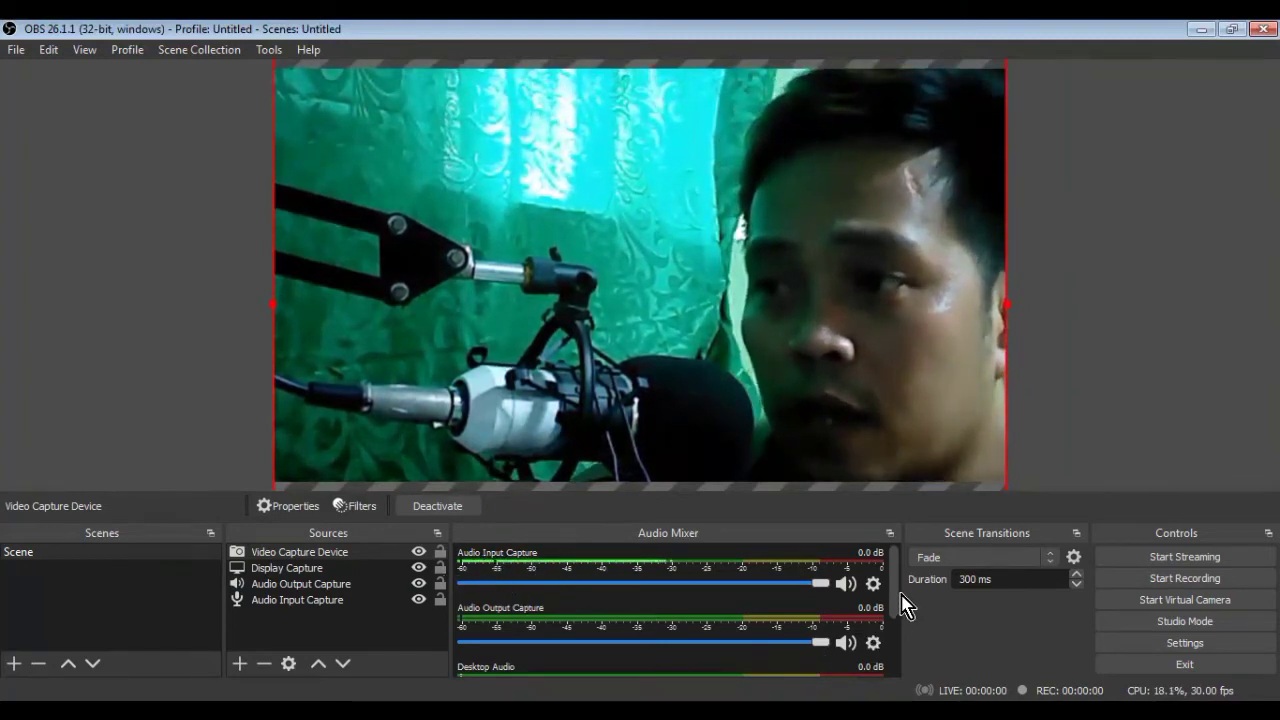
drag(894, 596, 894, 648)
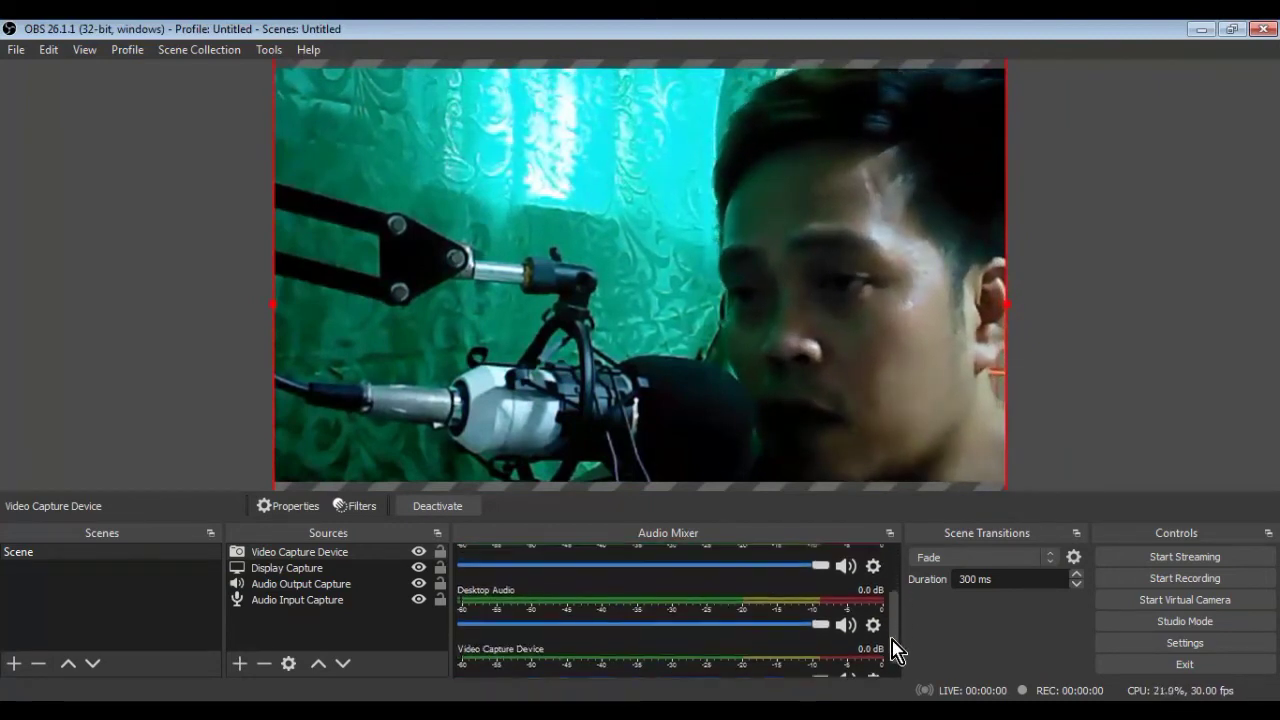
click(874, 567)
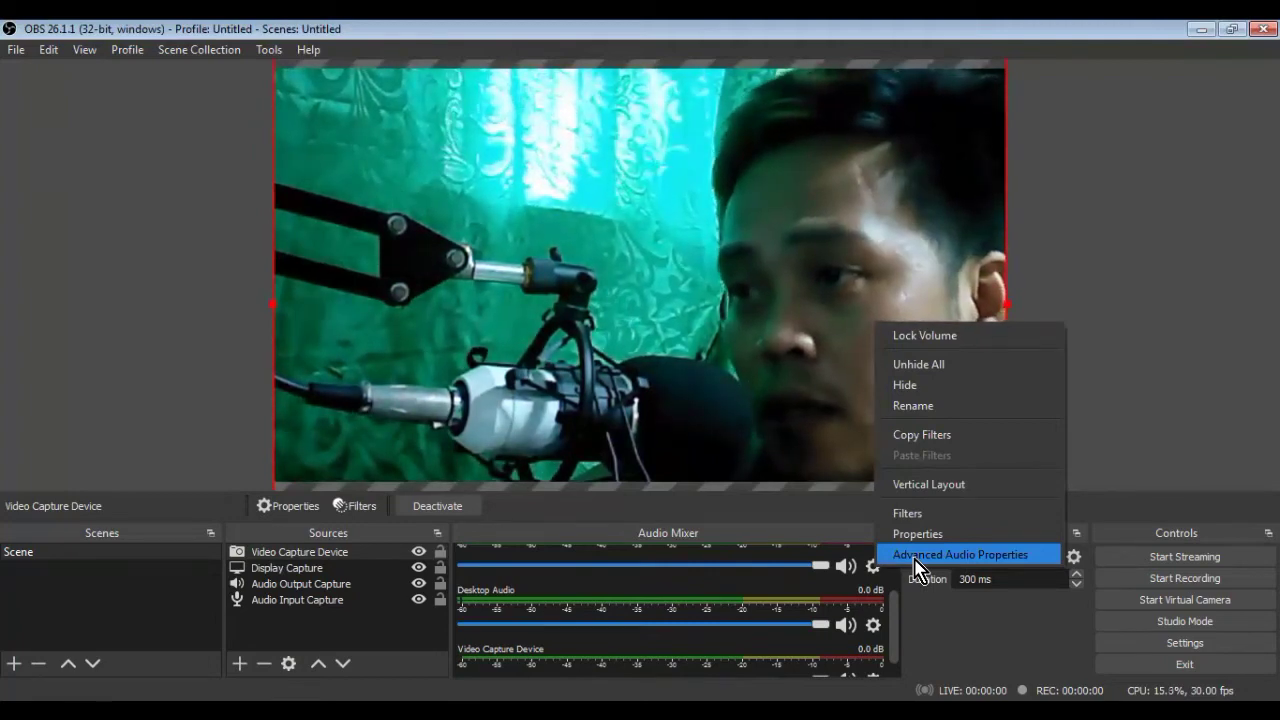
click(917, 556)
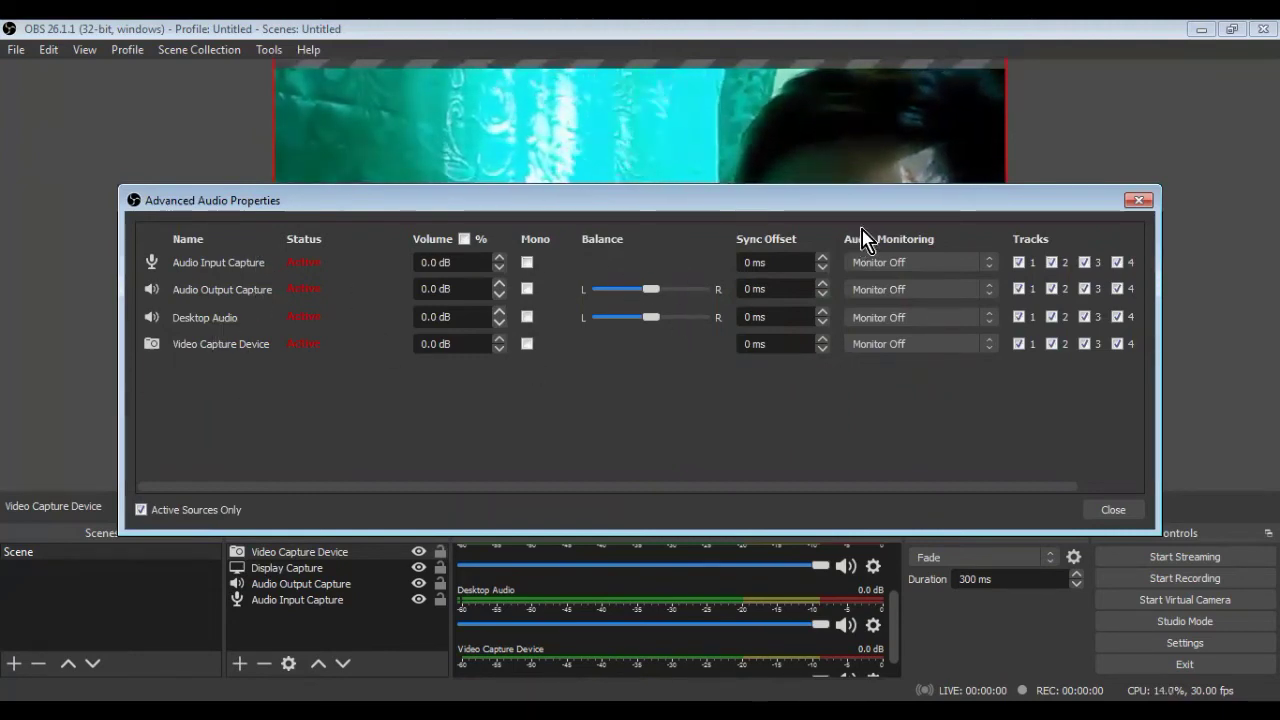
click(1138, 202)
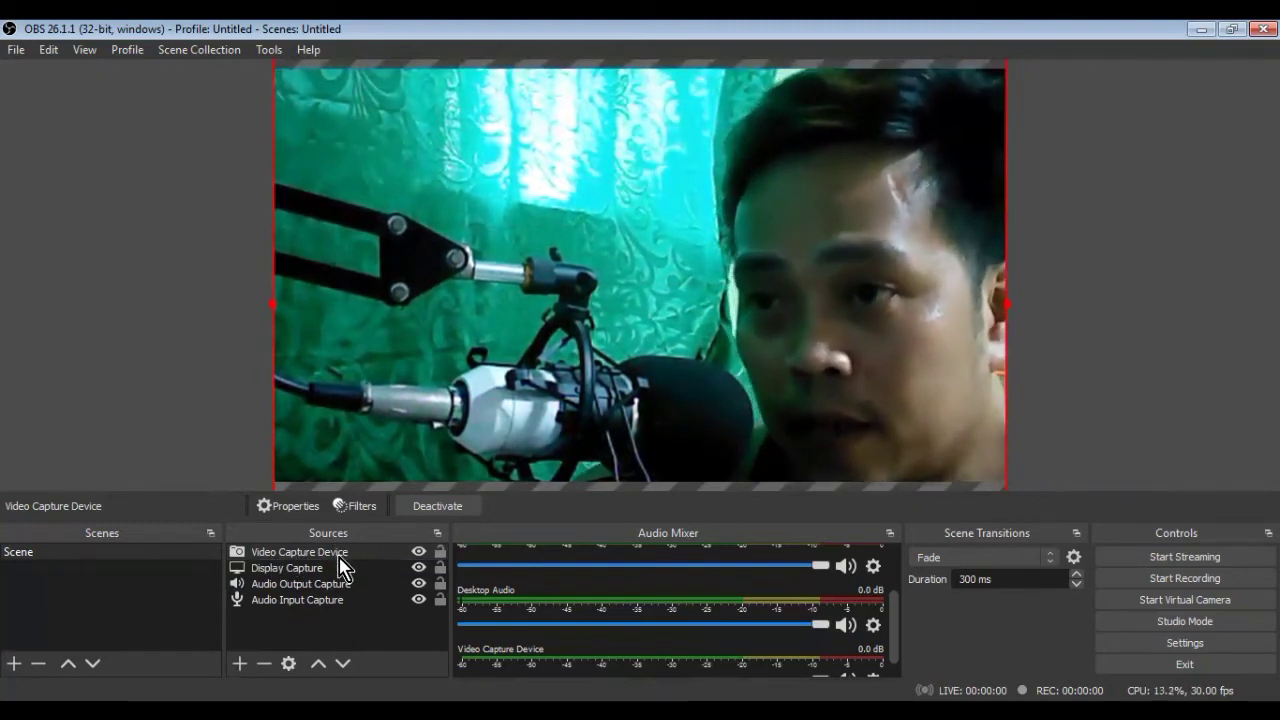
Reorder the sources so that Display Capture sits above Video Capture Device.
click(276, 578)
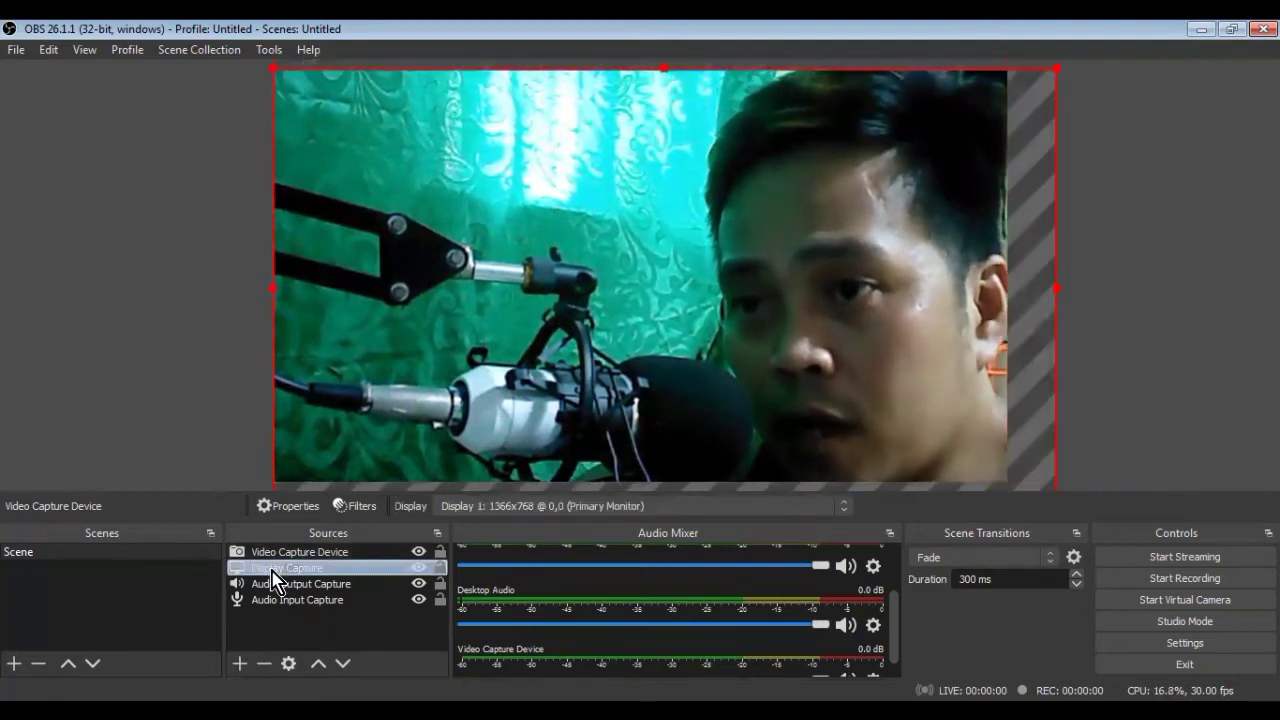
mouse_move(274, 578)
mouse_down()
mouse_move(274, 551)
mouse_move(283, 565)
mouse_up()
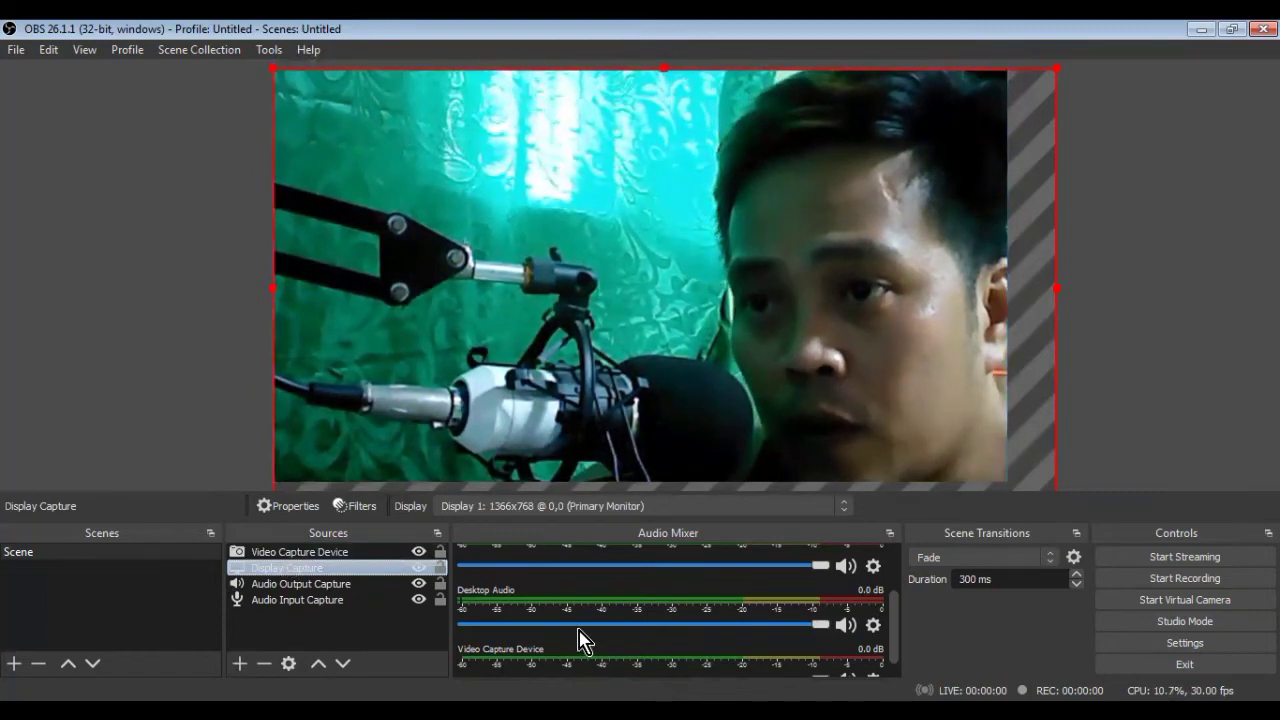
click(313, 554)
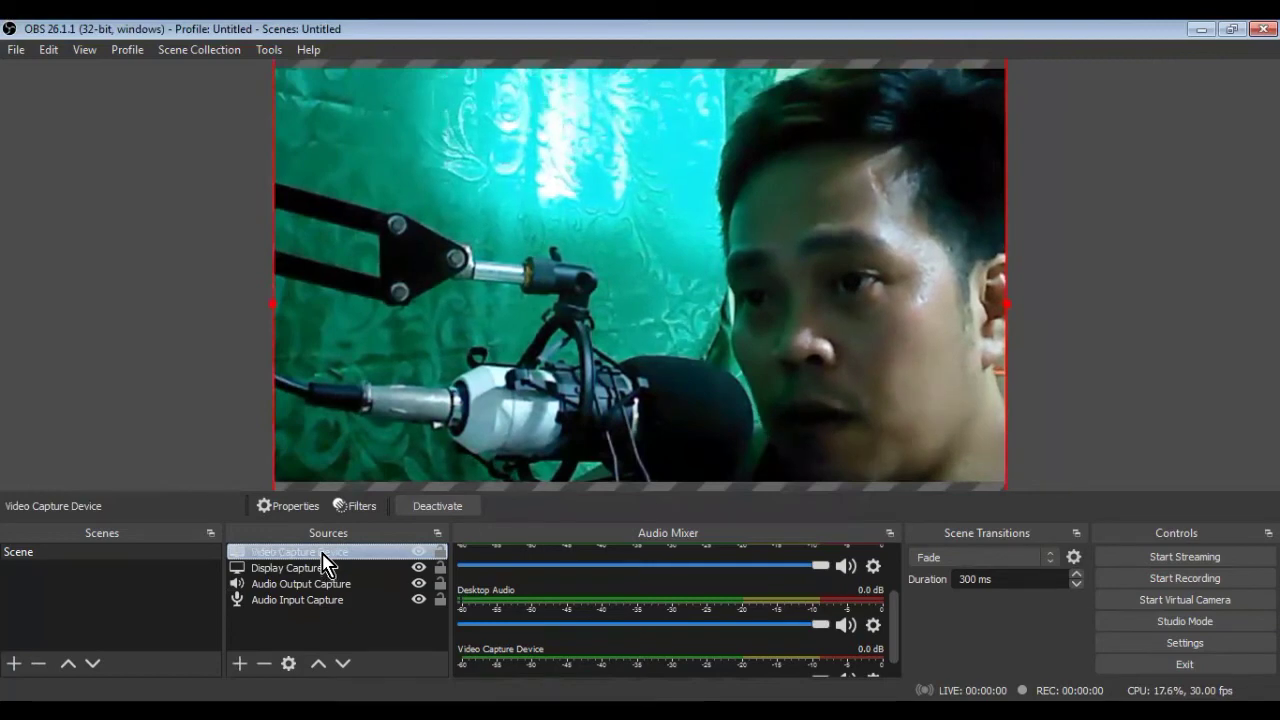
drag(321, 556, 318, 575)
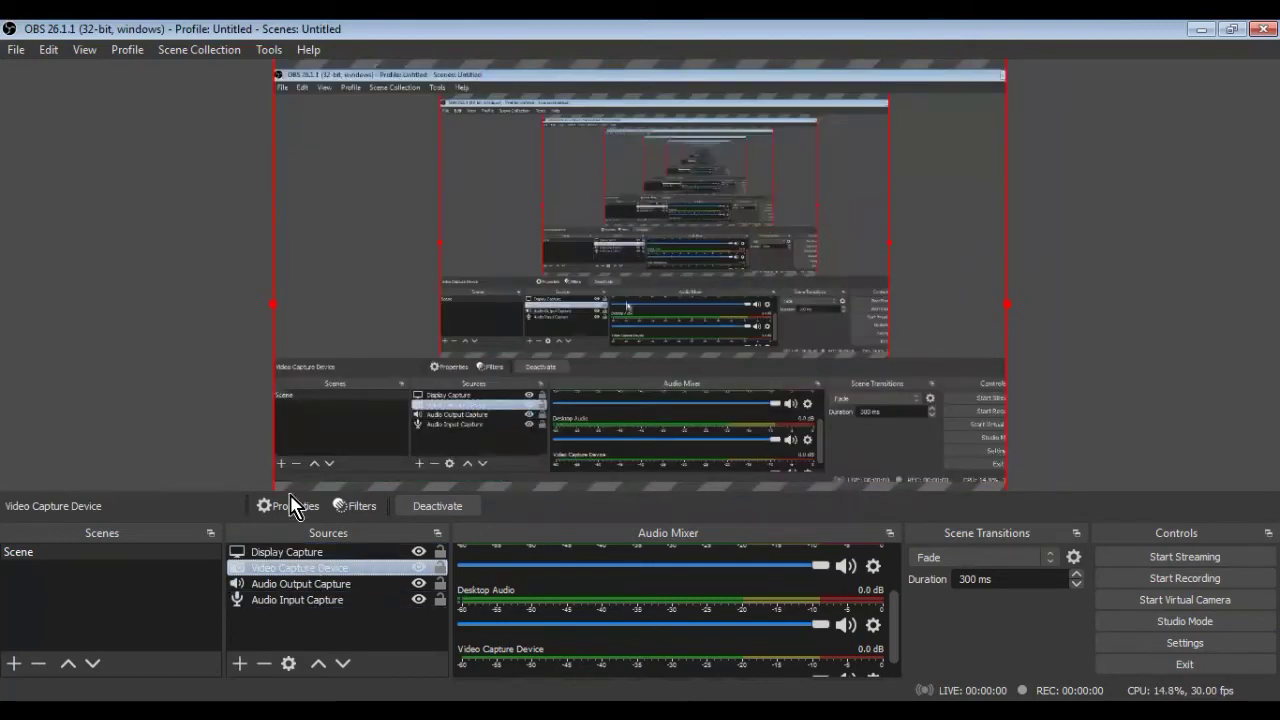
Shrink the Display Capture source to a little over half the canvas width and place it over the webcam image's lower-left area.
drag(420, 565, 270, 560)
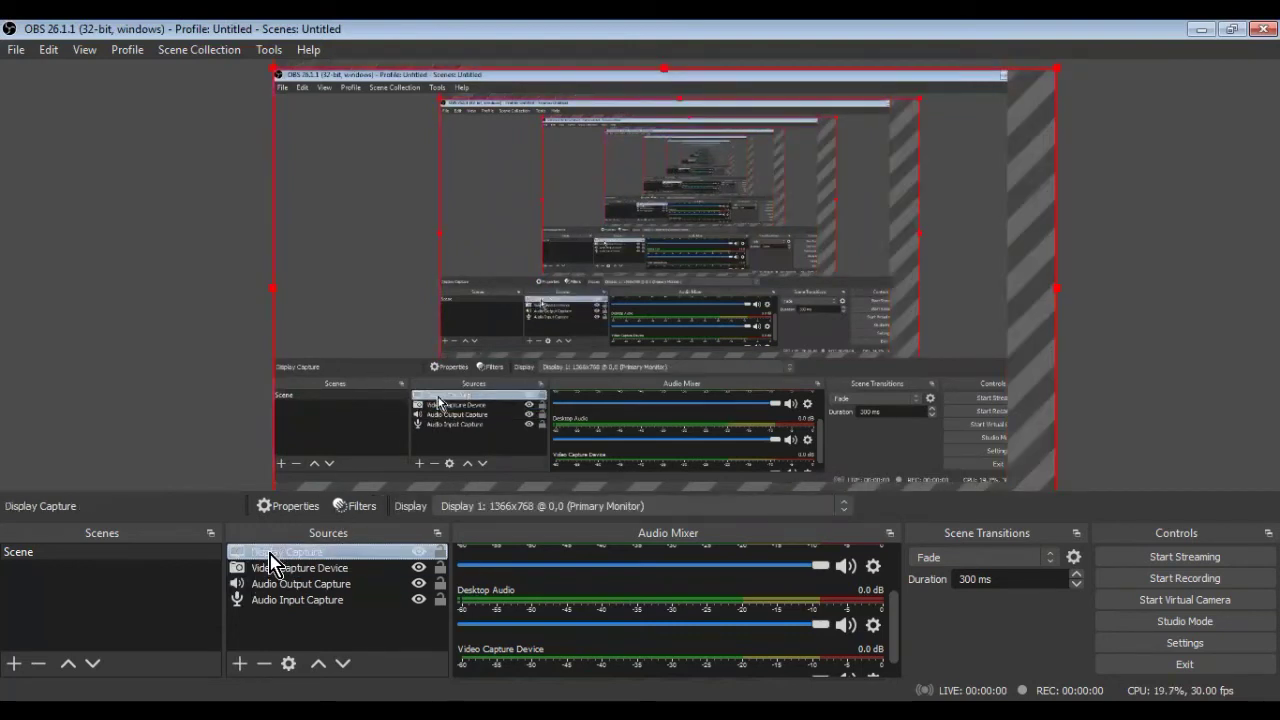
key(Down)
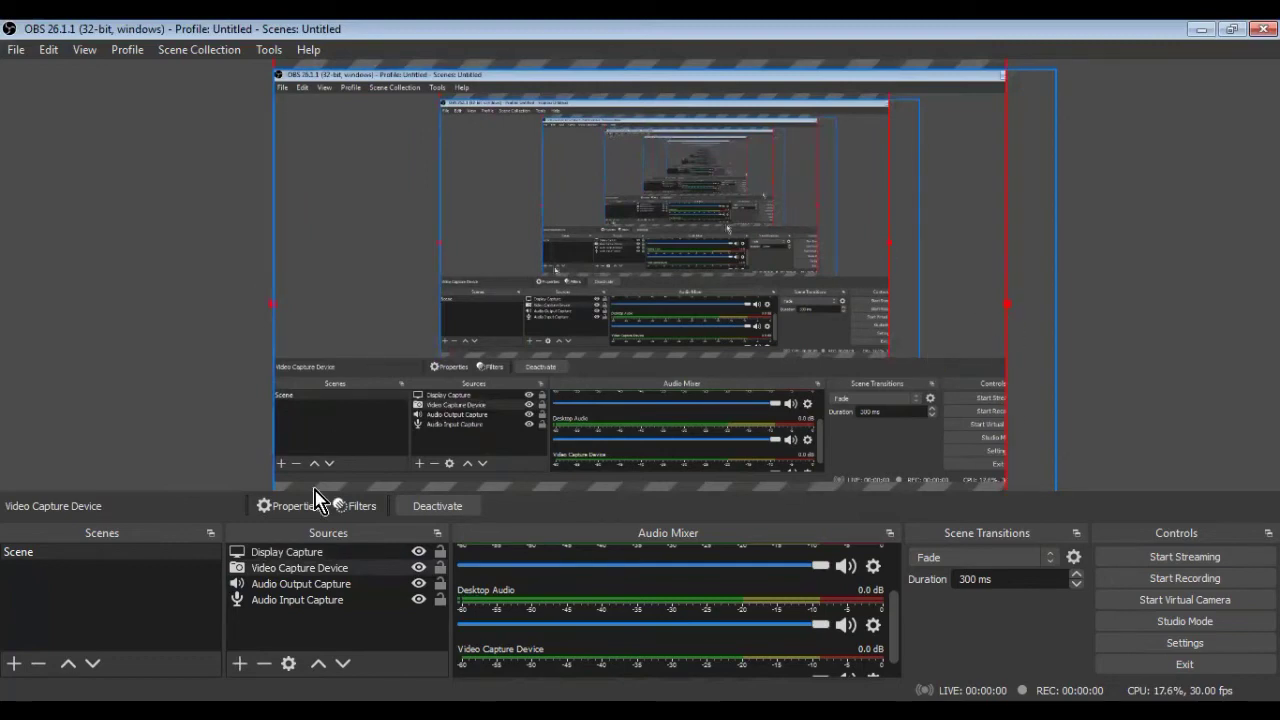
click(305, 553)
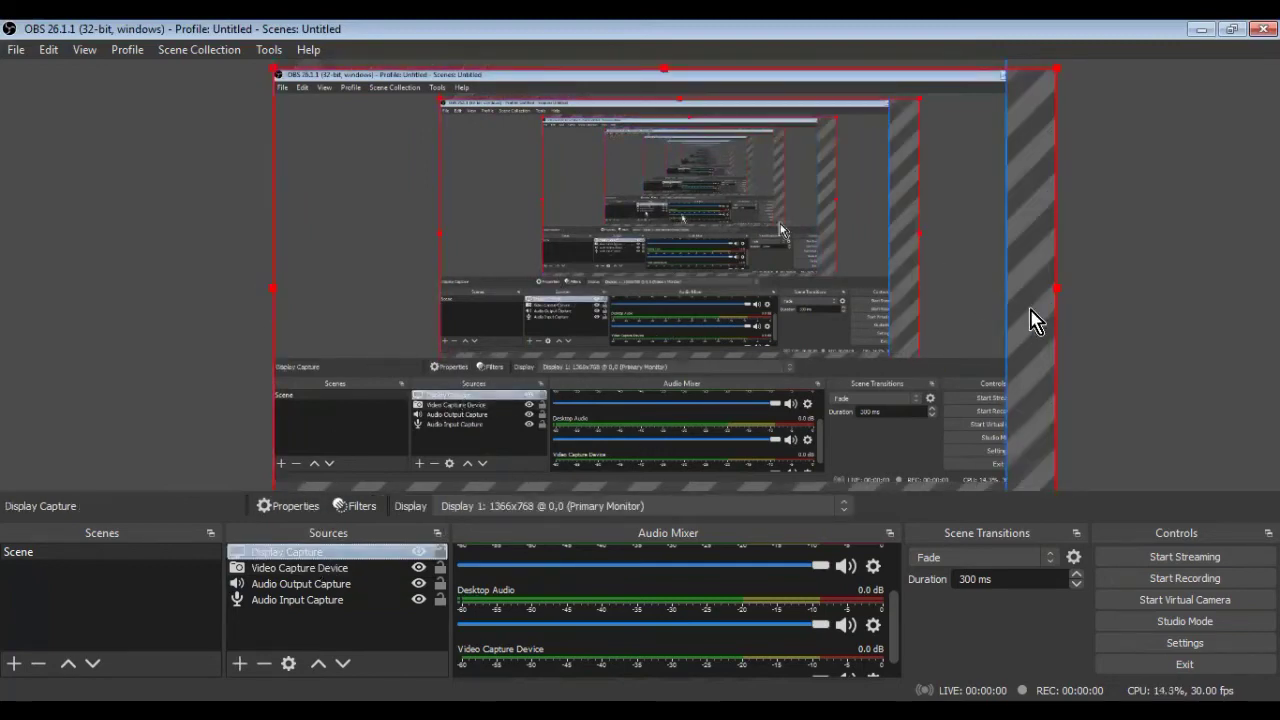
drag(1058, 287, 699, 305)
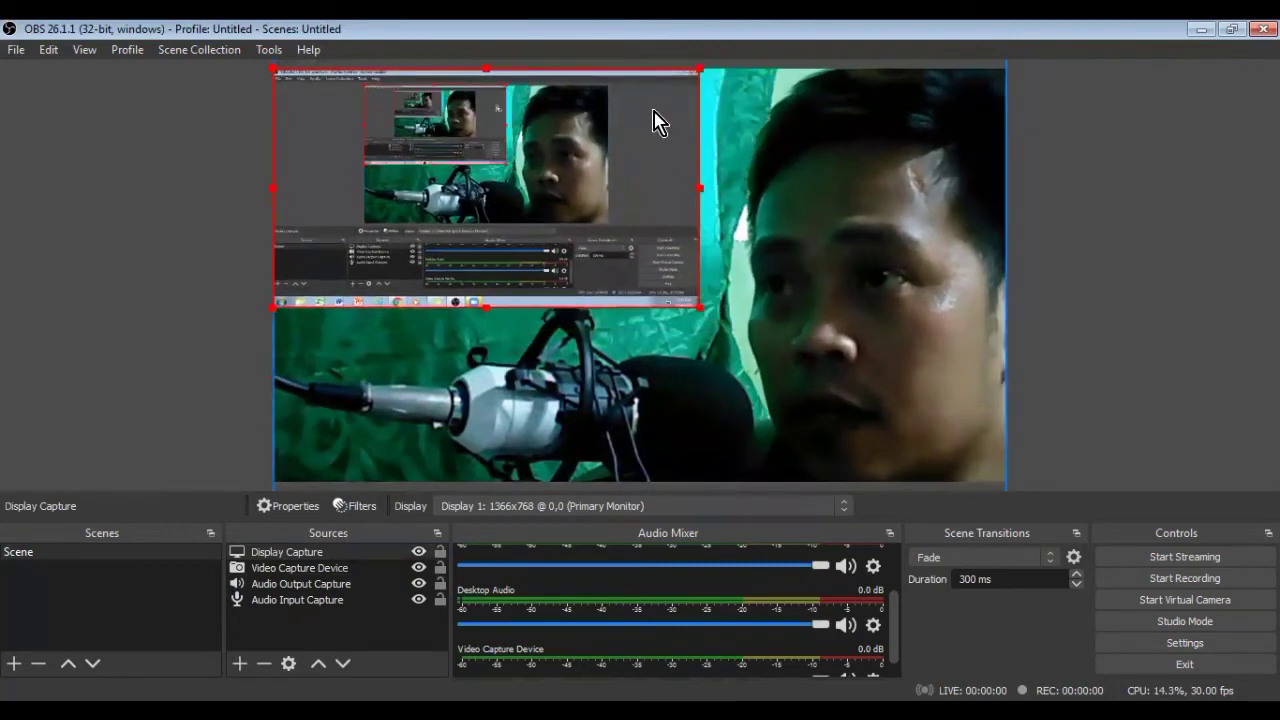
drag(640, 97, 661, 252)
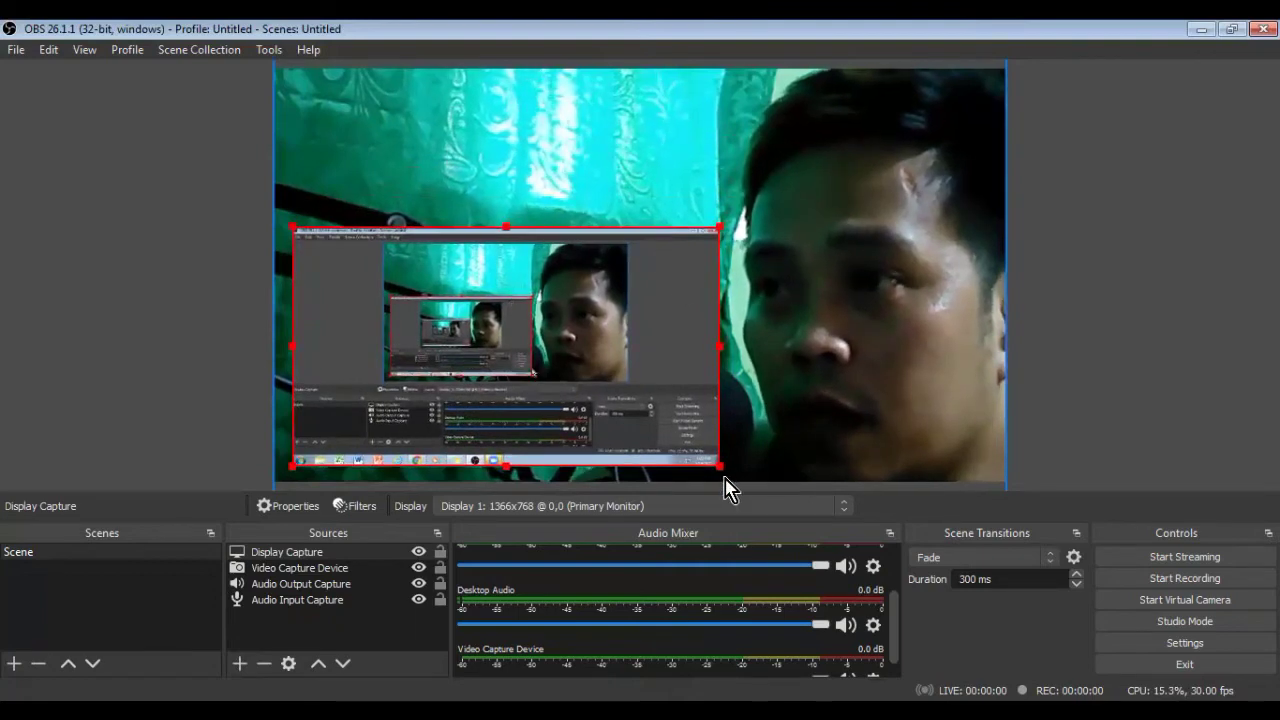
drag(720, 466, 668, 458)
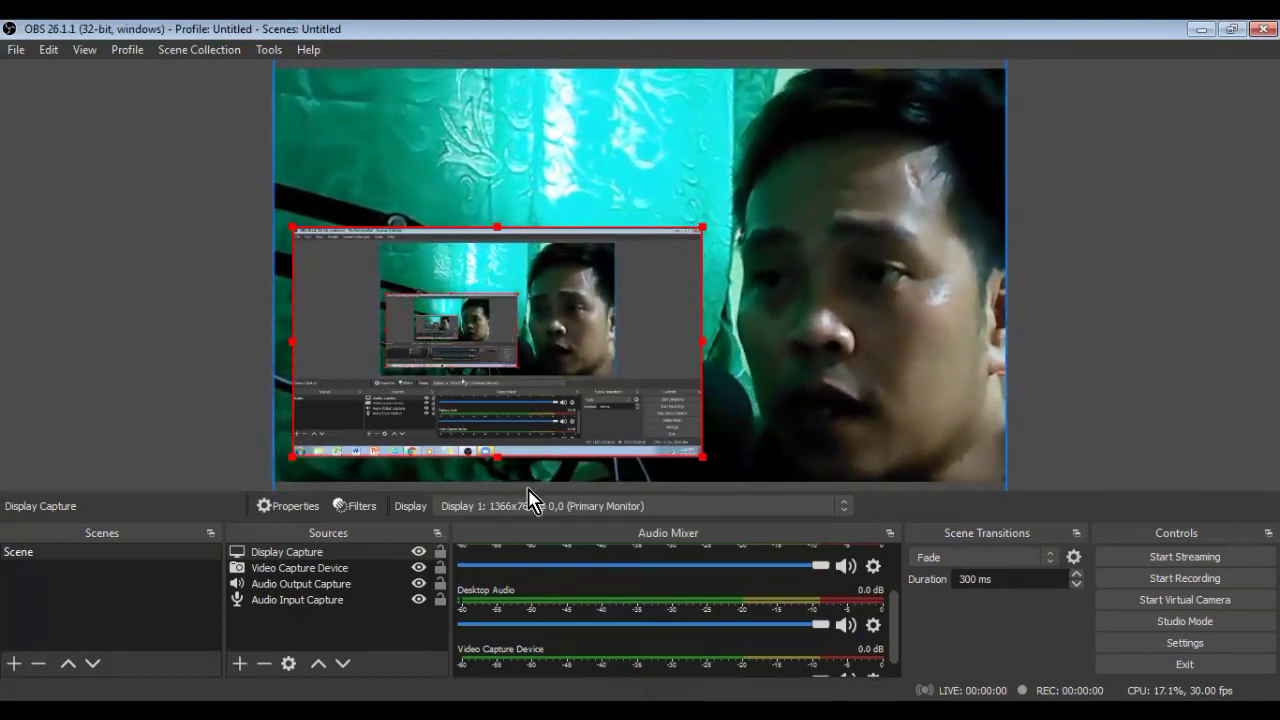
Hide the Display Capture and Audio Input Capture sources, and make both active again.
click(419, 552)
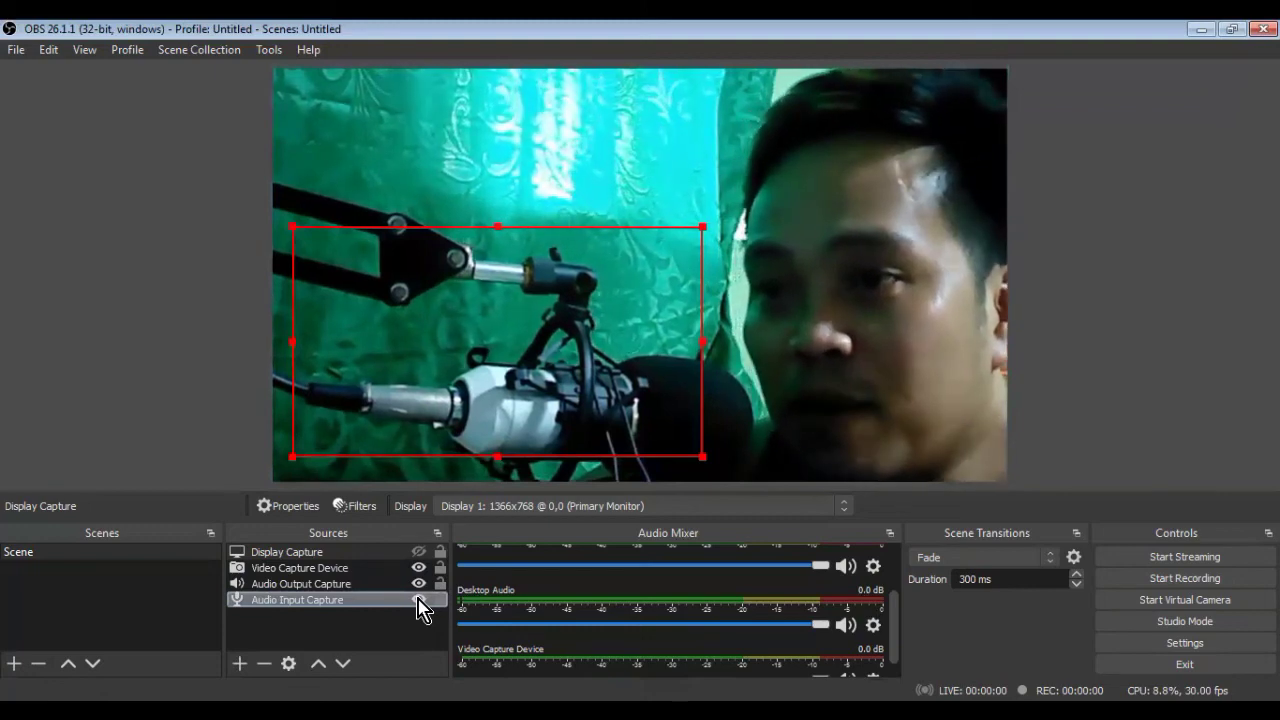
click(419, 600)
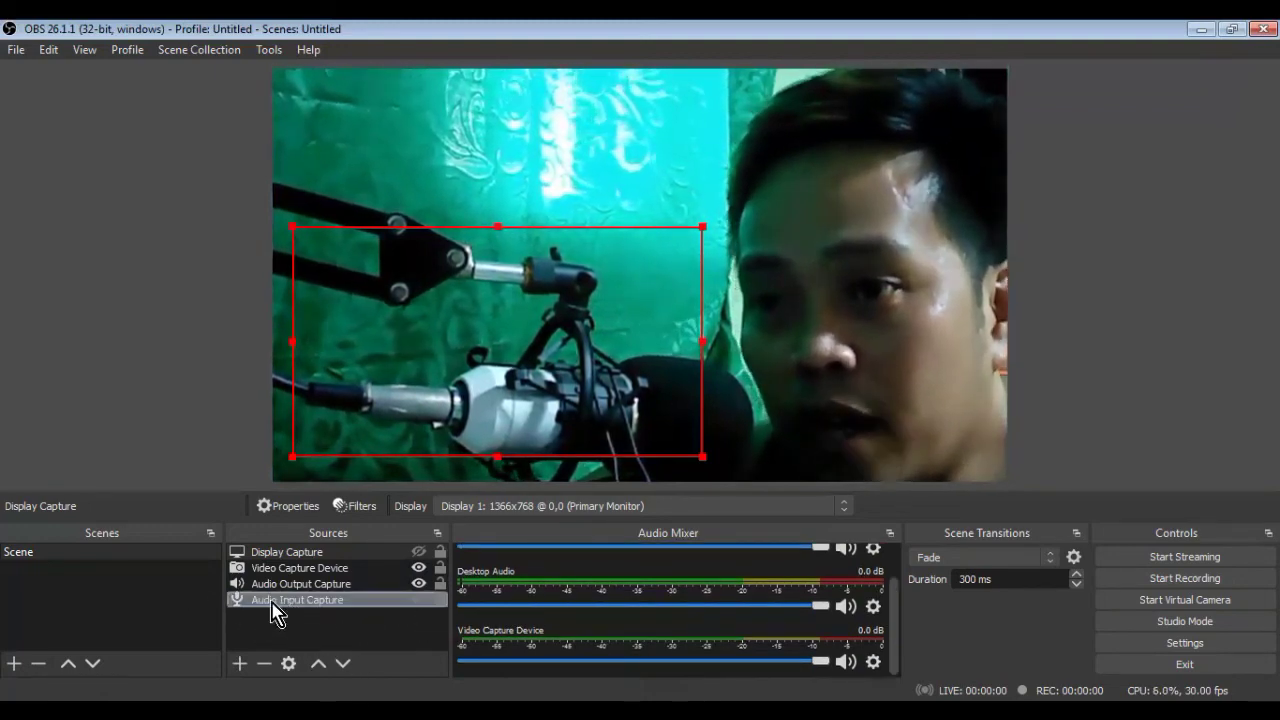
click(419, 601)
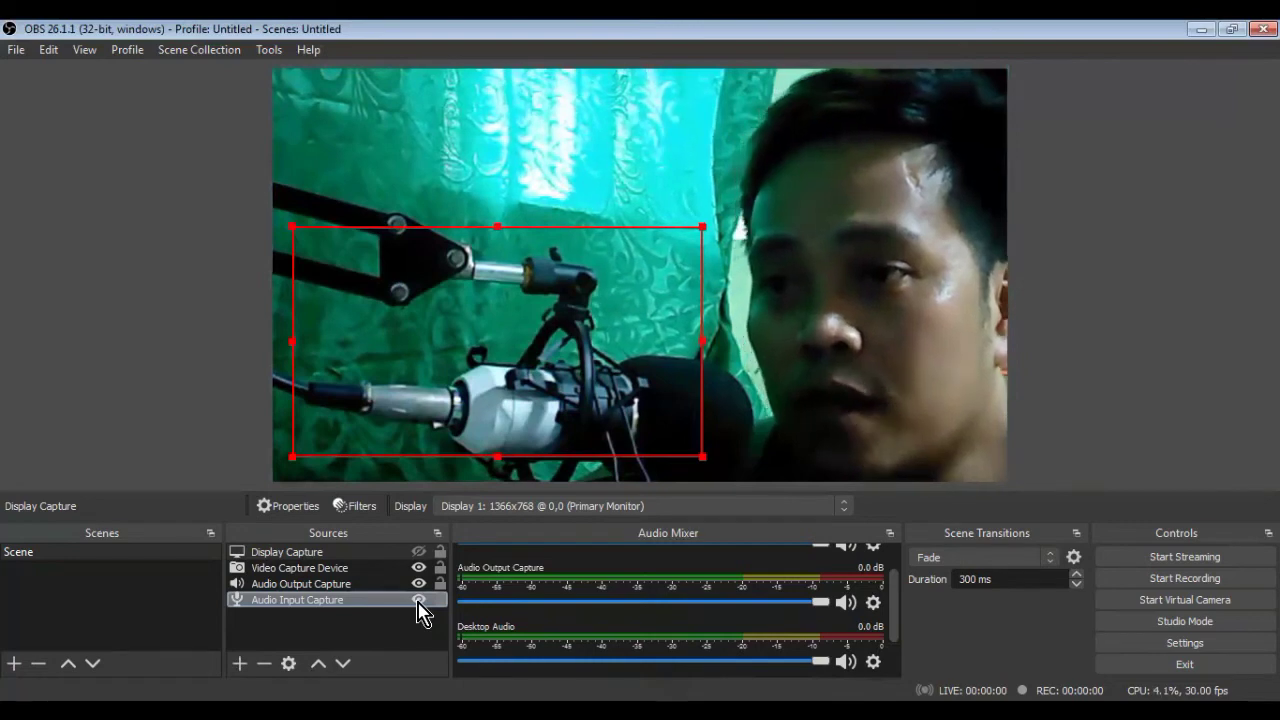
click(419, 552)
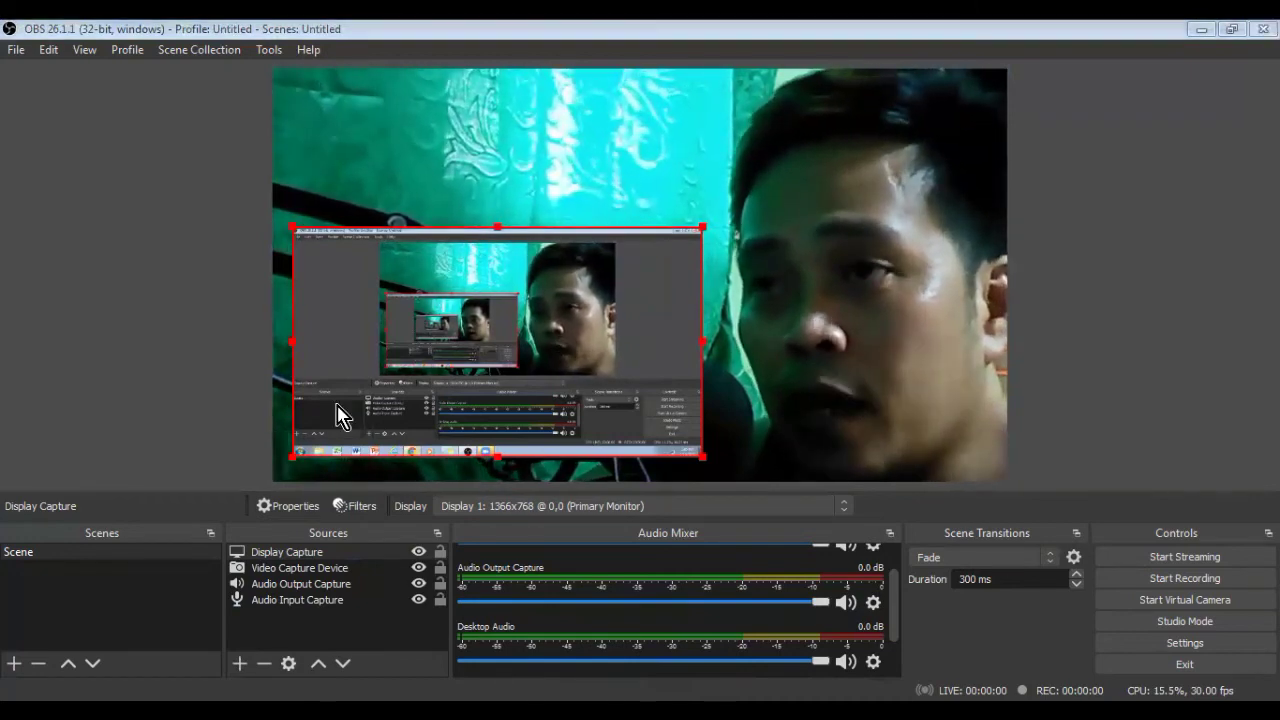
Switch to the browser, watch the YouTube video "Top 5 Best Free Screen Recorders" in full screen, and return to OBS.
click(1201, 29)
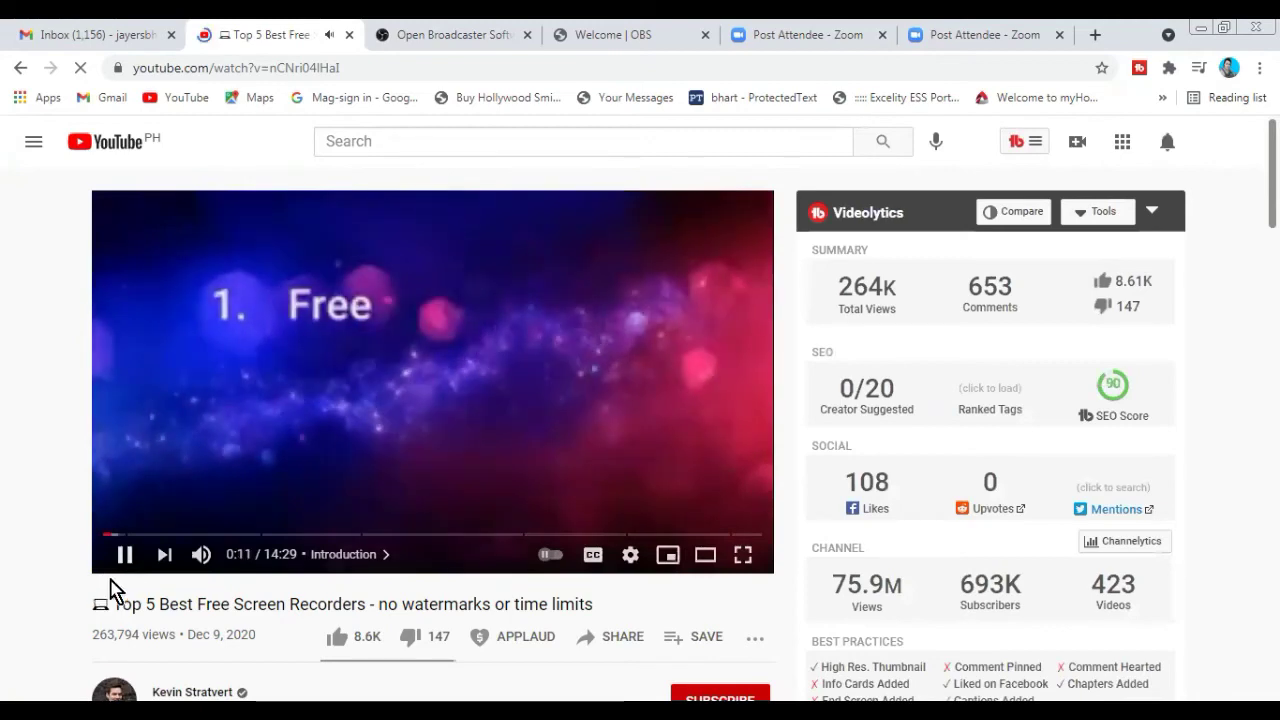
click(742, 558)
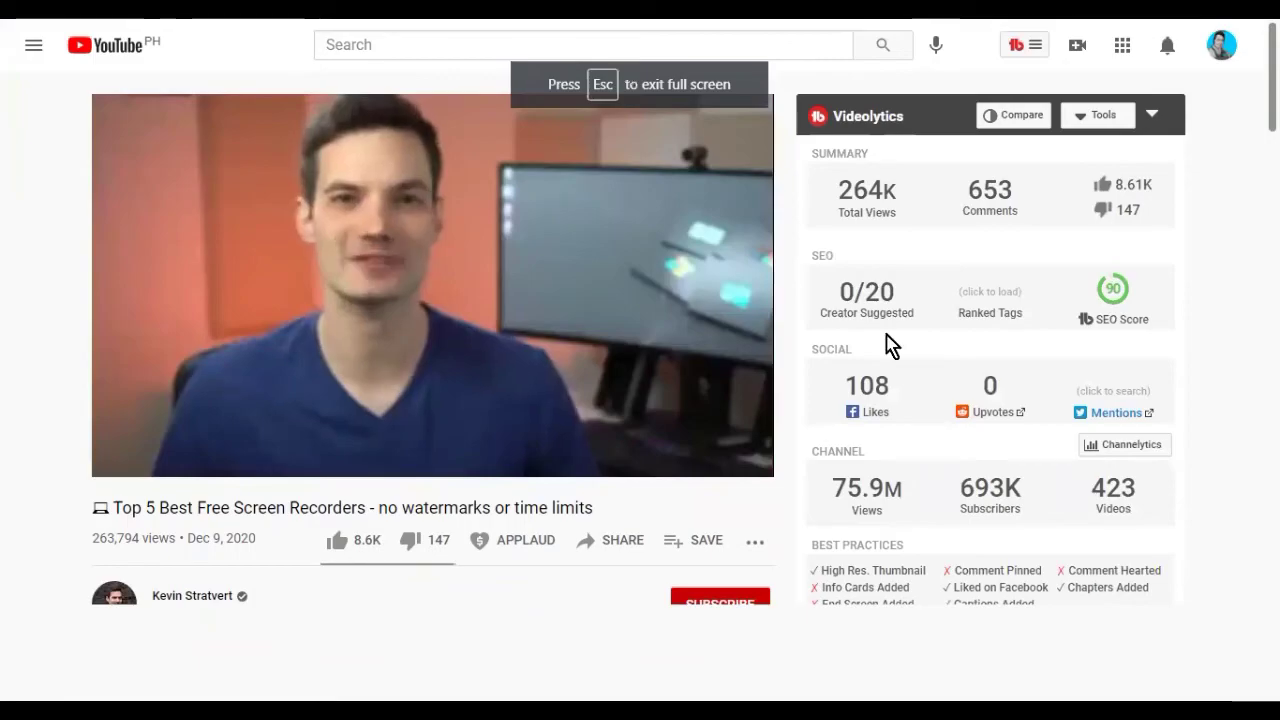
double_click(716, 352)
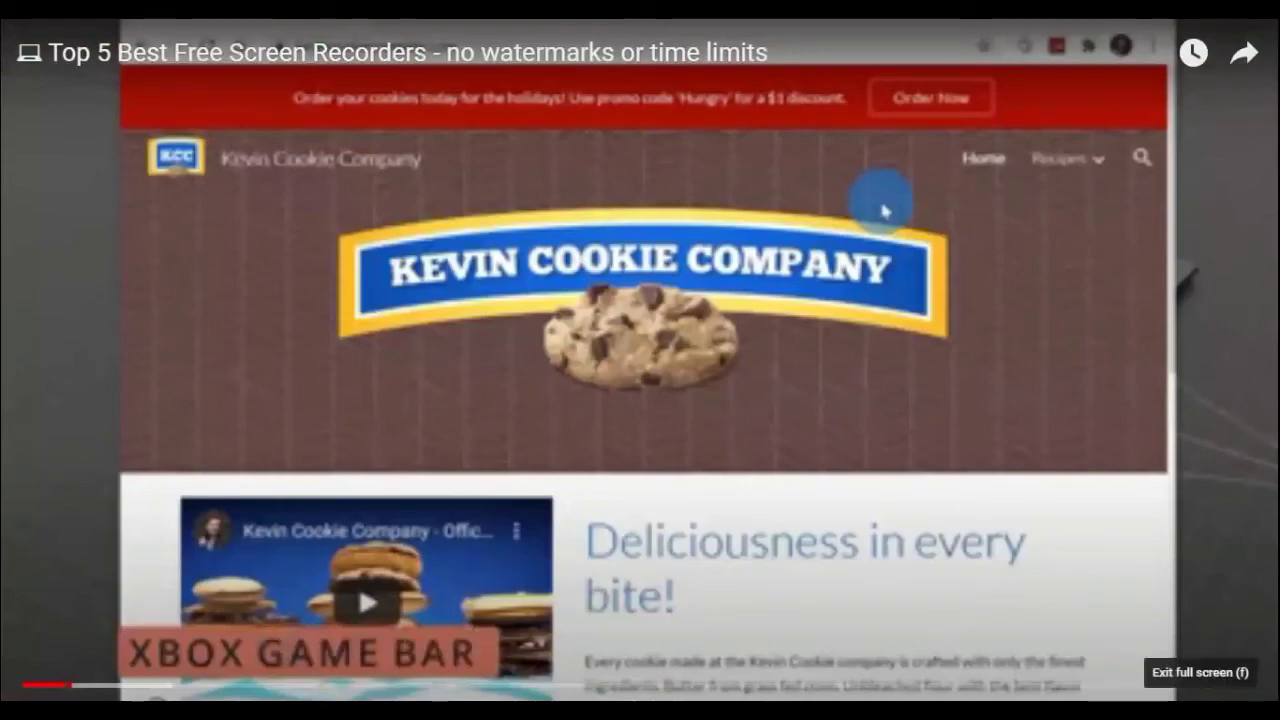
click(1245, 695)
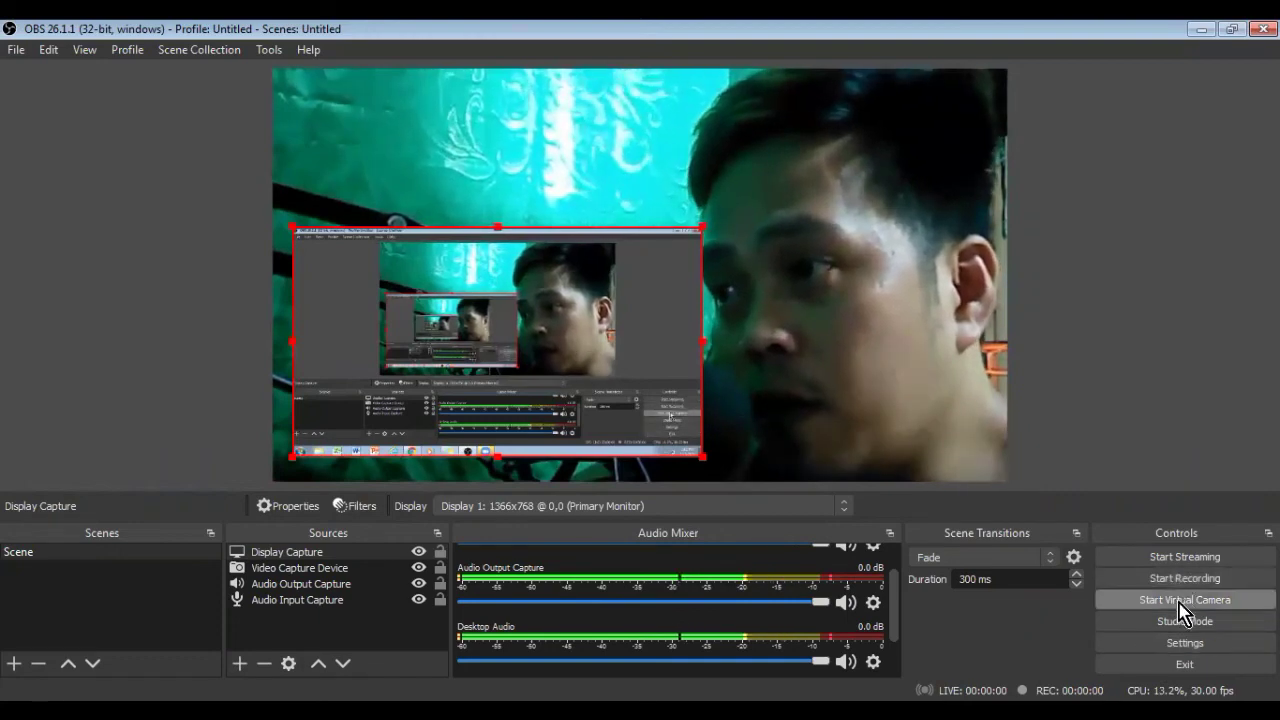
click(14, 52)
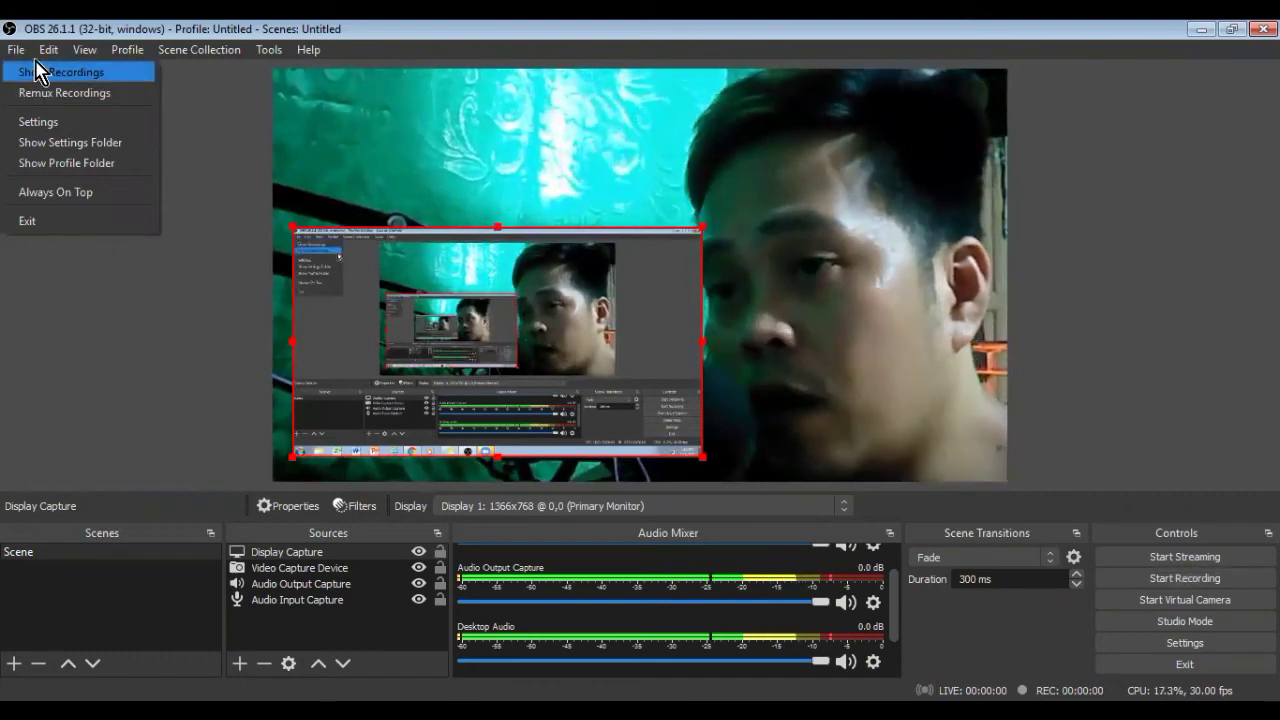
click(48, 49)
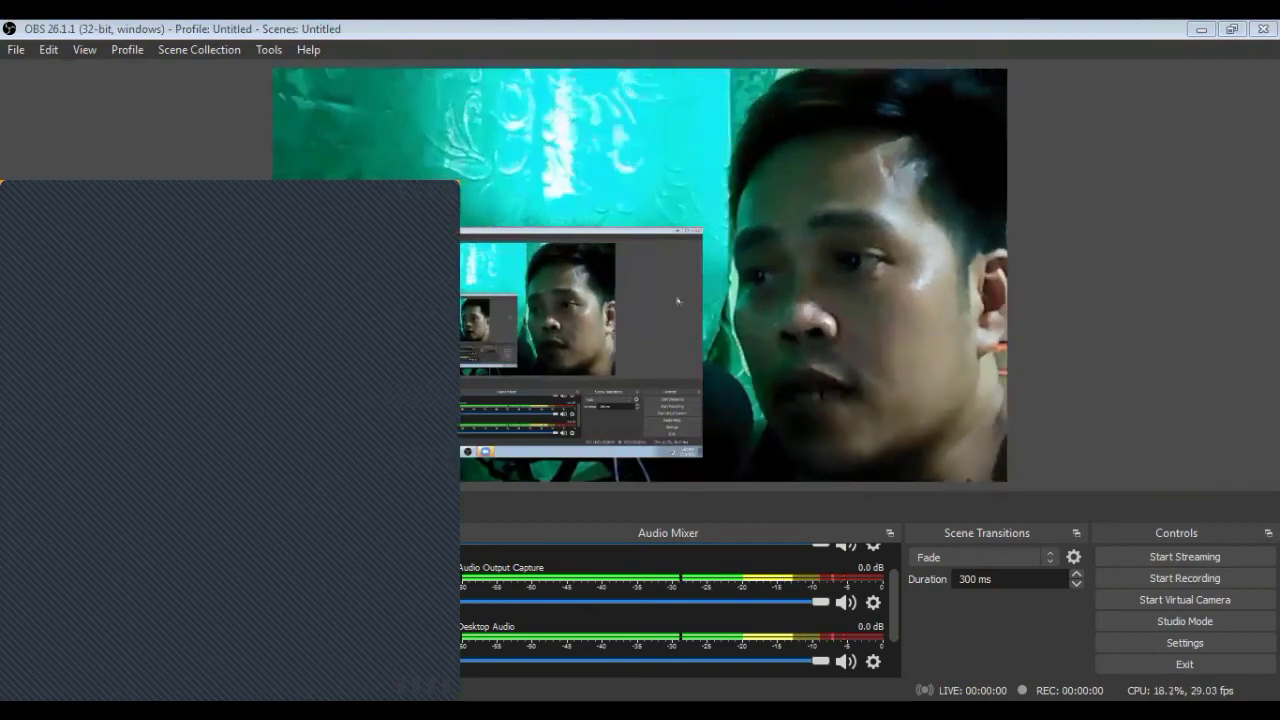
click(837, 409)
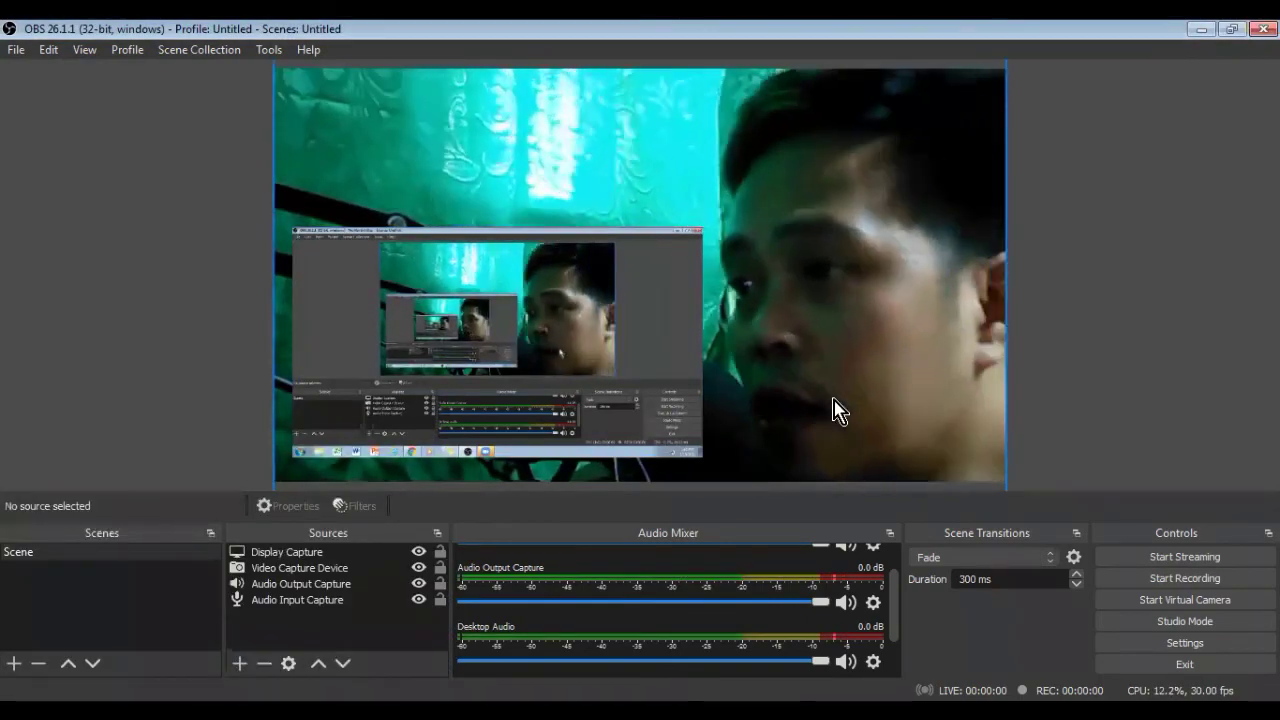